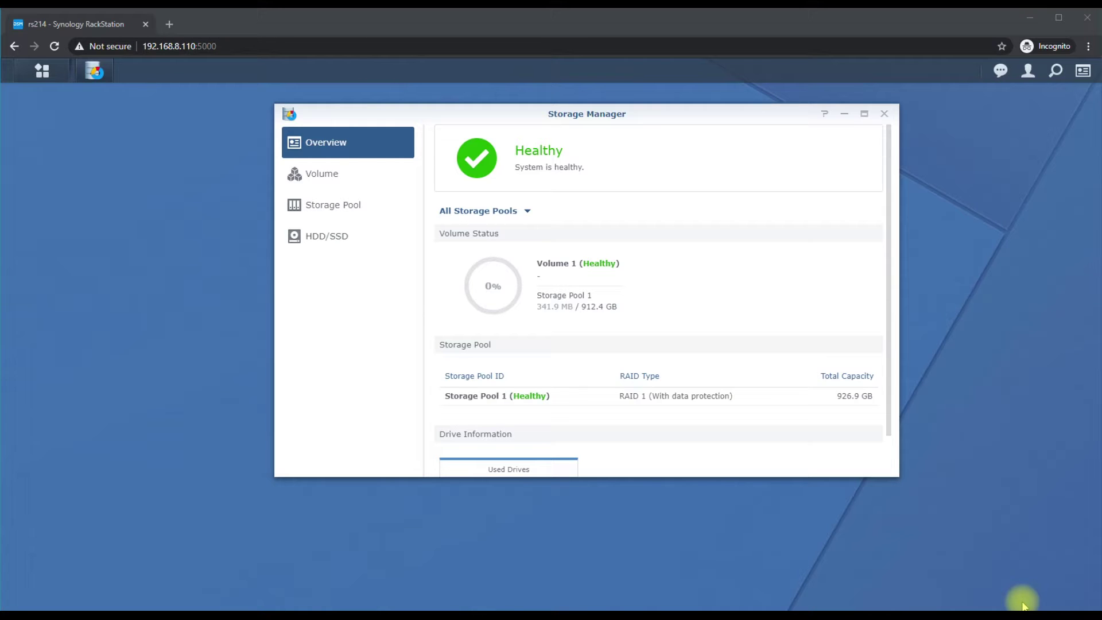
Remove Volume 1, accepting the data-loss warning and confirming with the DSM account password.
left_click(349, 185)
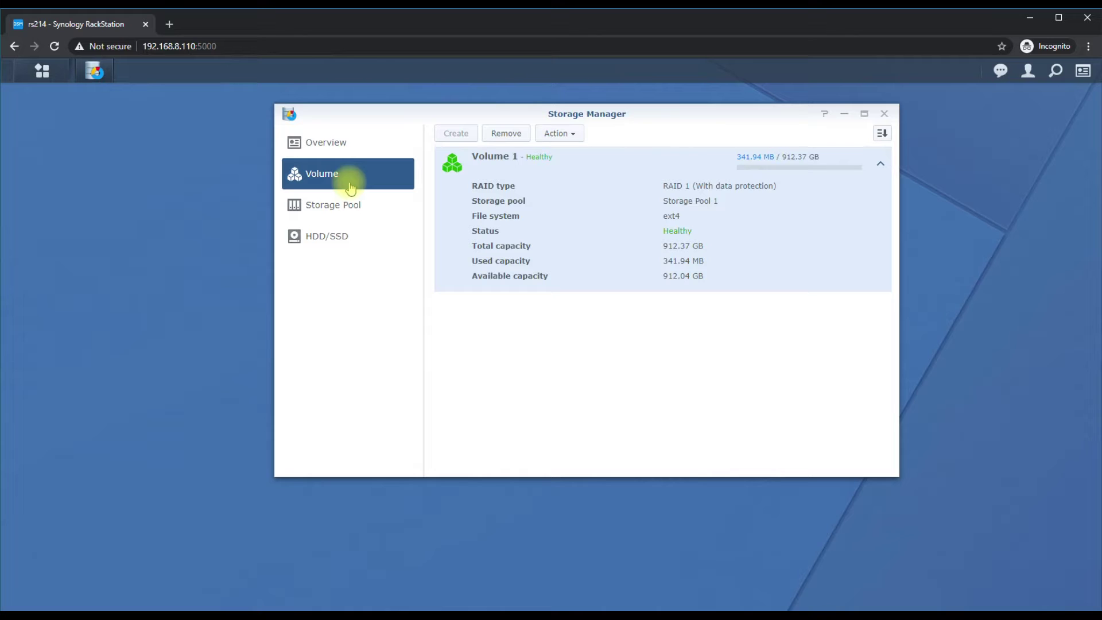
left_click(501, 135)
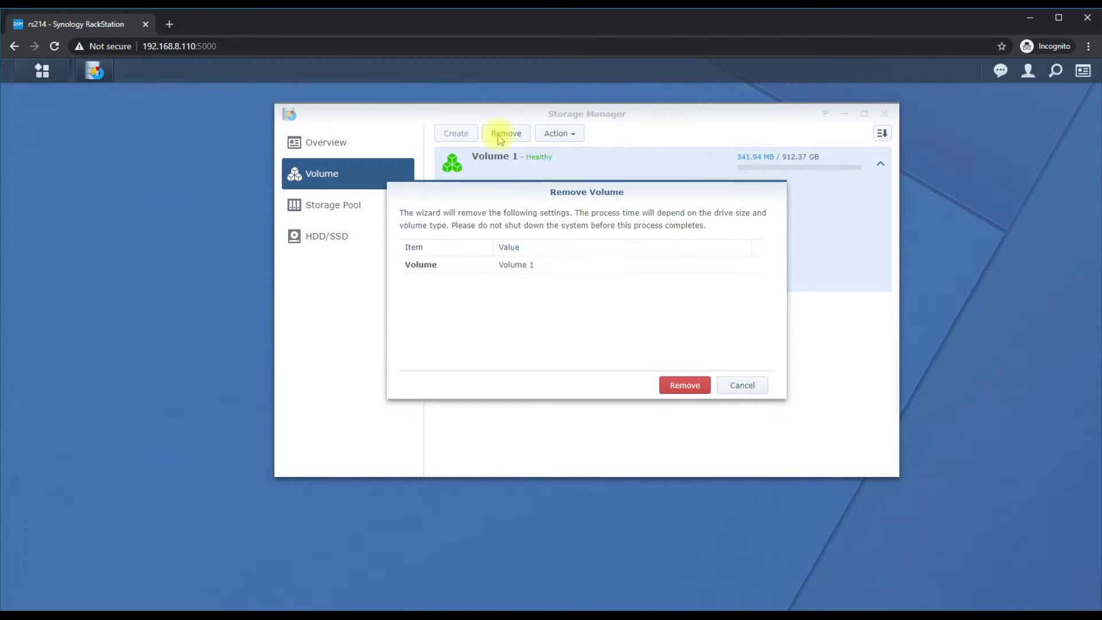
left_click(685, 386)
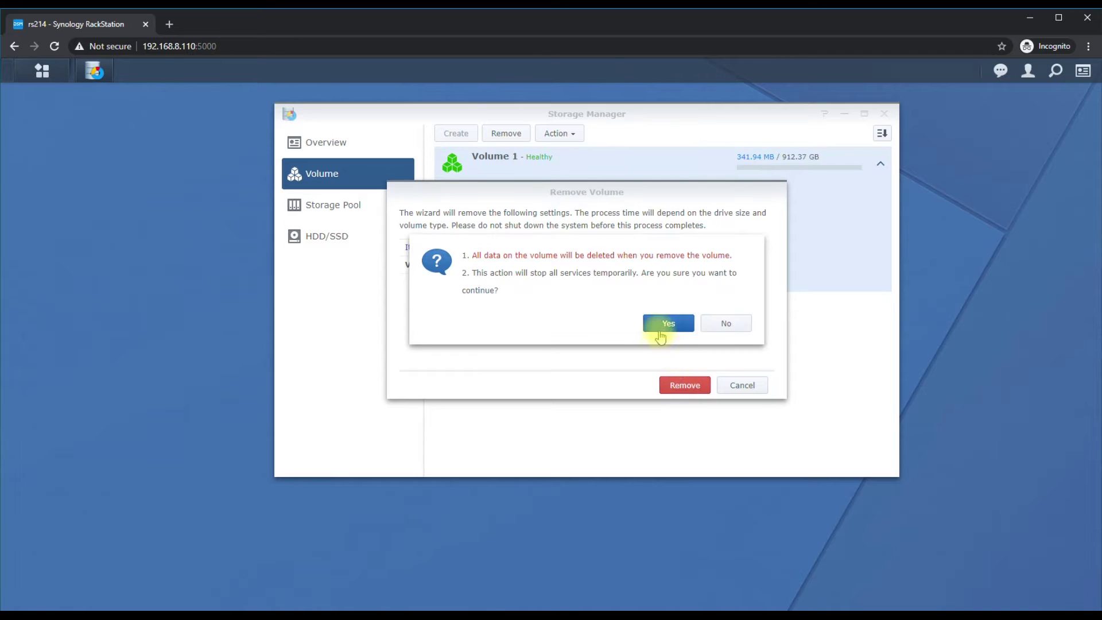
left_click(665, 325)
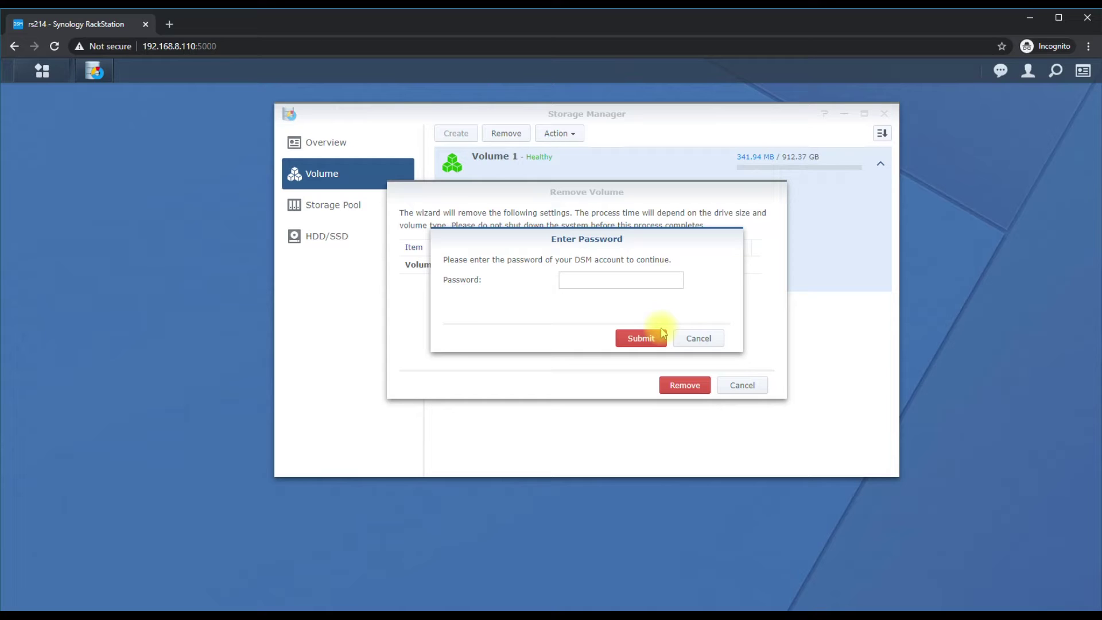
left_click(613, 281)
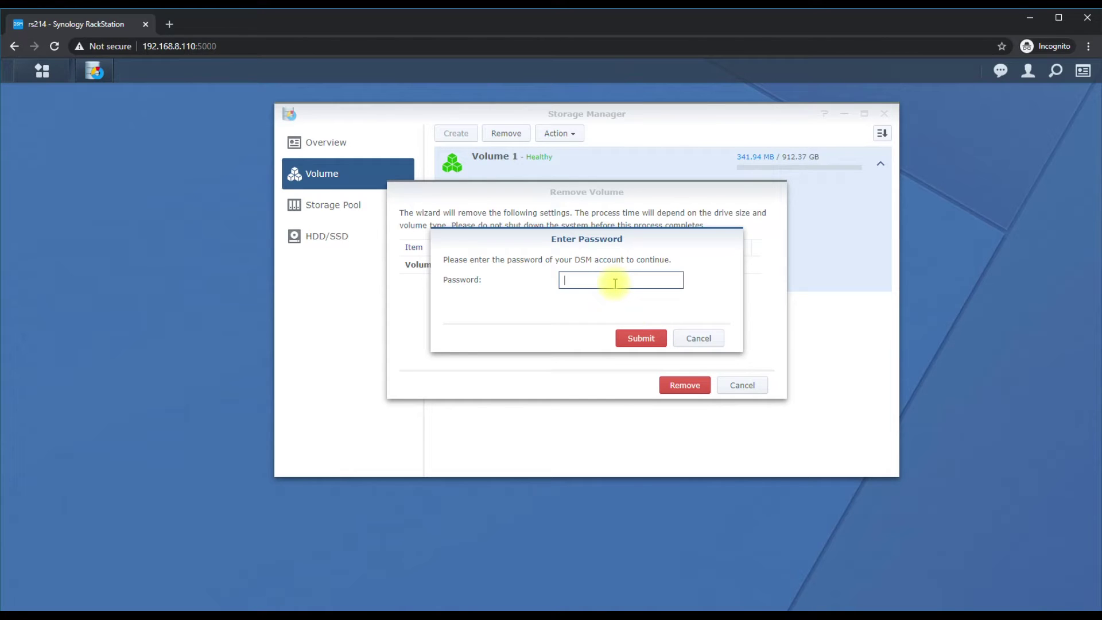
type("*********")
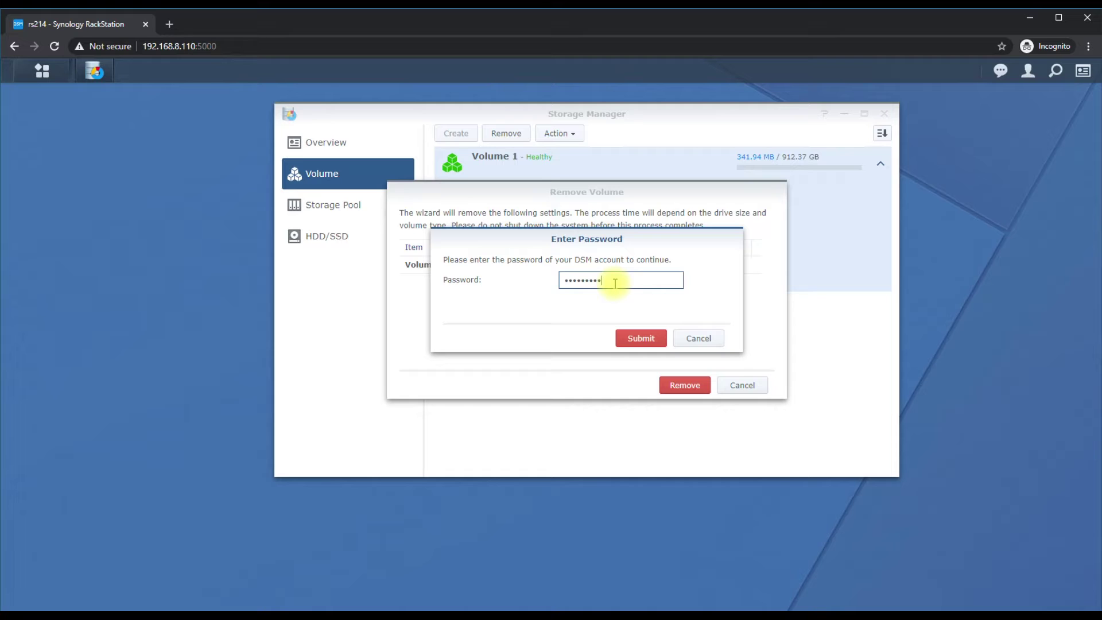
left_click(631, 338)
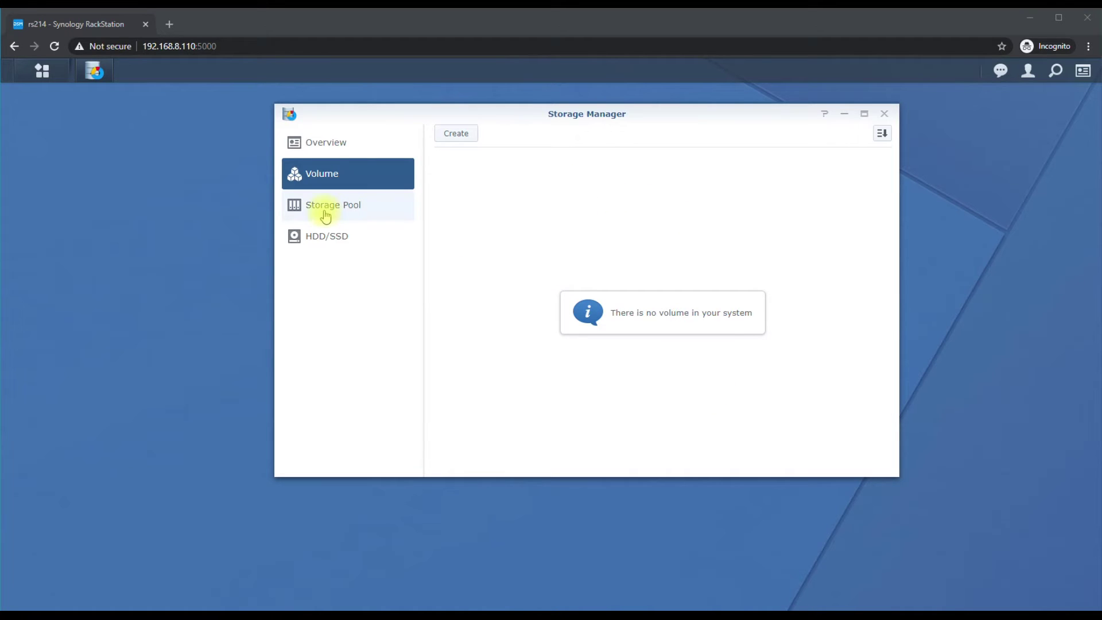
Remove Storage Pool 1 from its action list, accepting the warning and entering the DSM password.
left_click(395, 212)
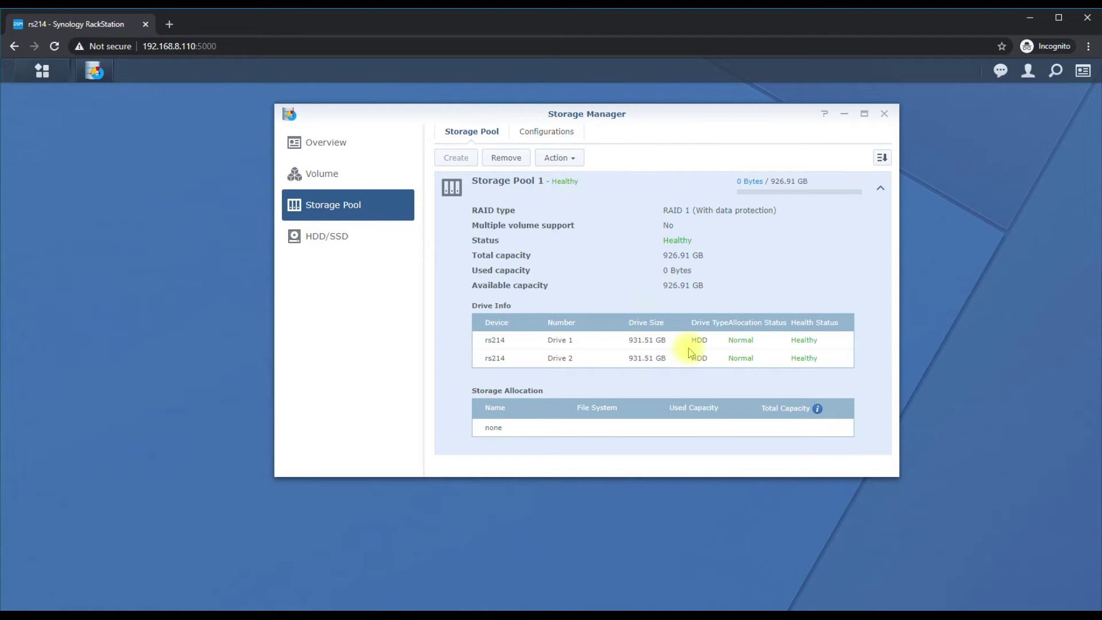
left_click(570, 164)
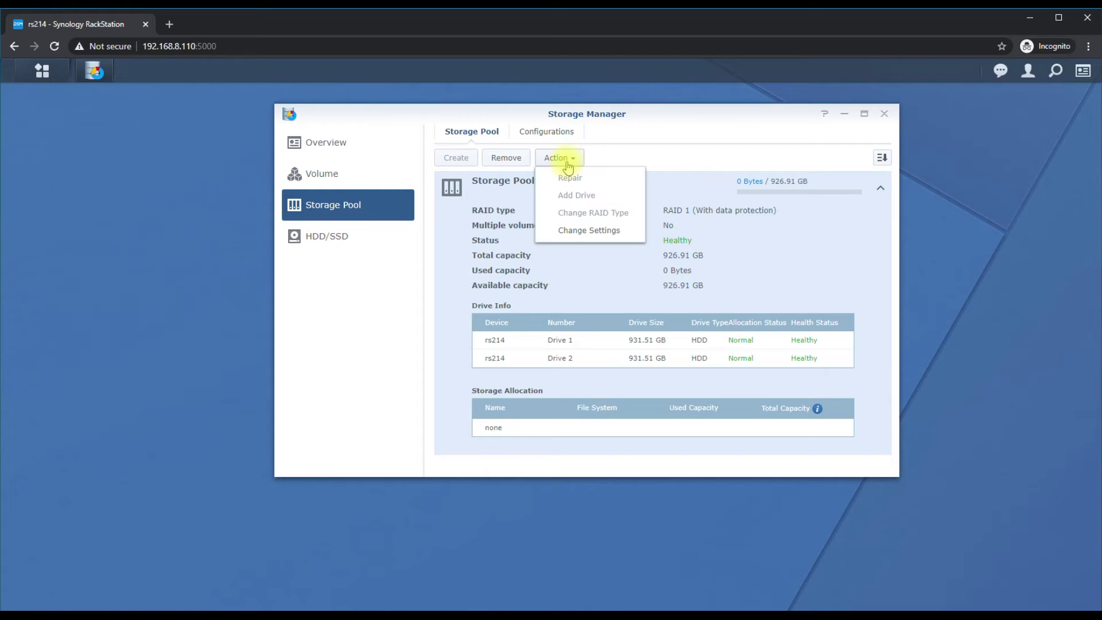
left_click(508, 161)
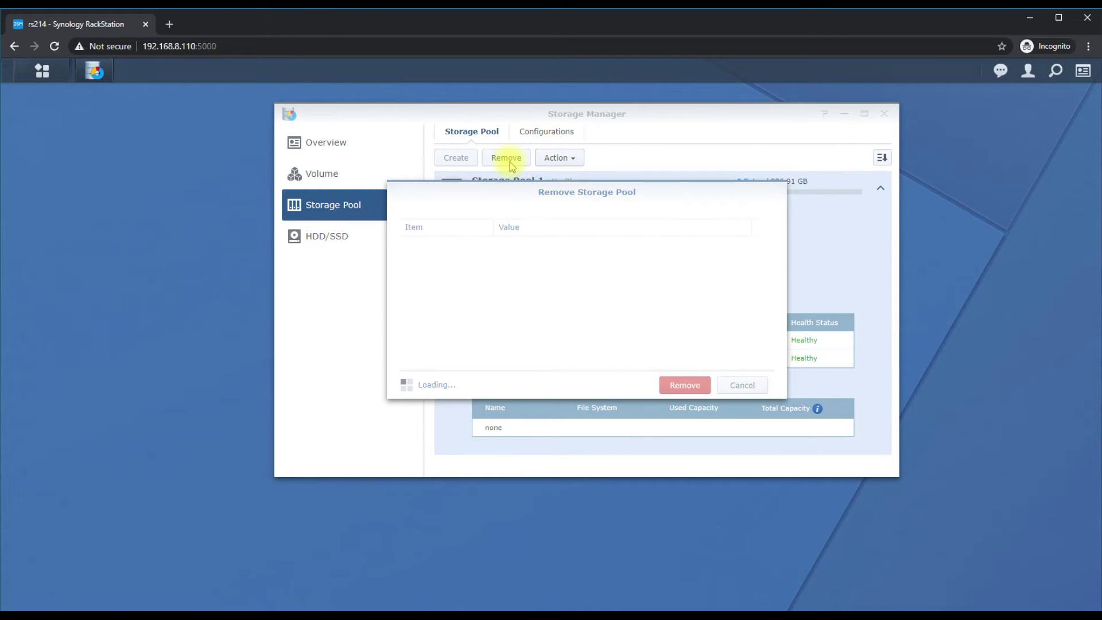
left_click(680, 384)
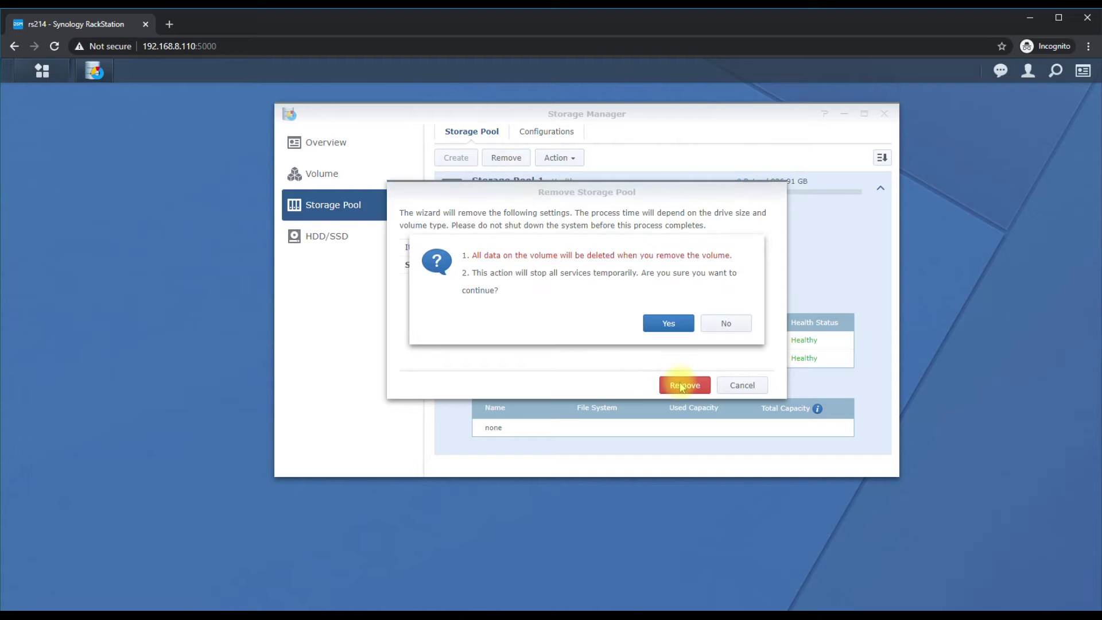
left_click(669, 323)
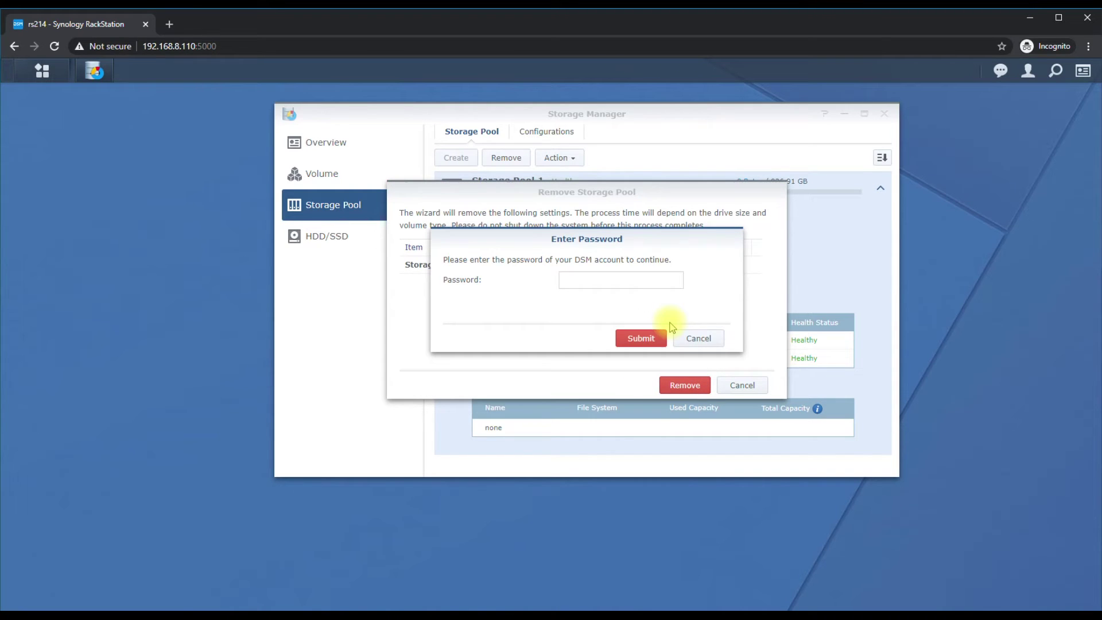
left_click(640, 280)
type("••••")
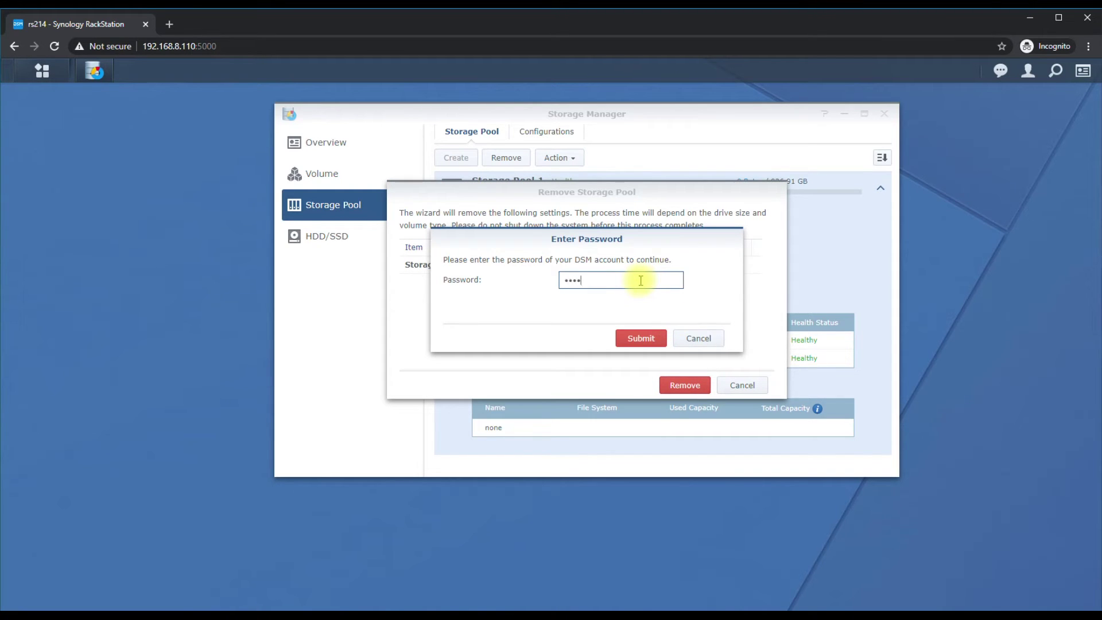
type("•••••")
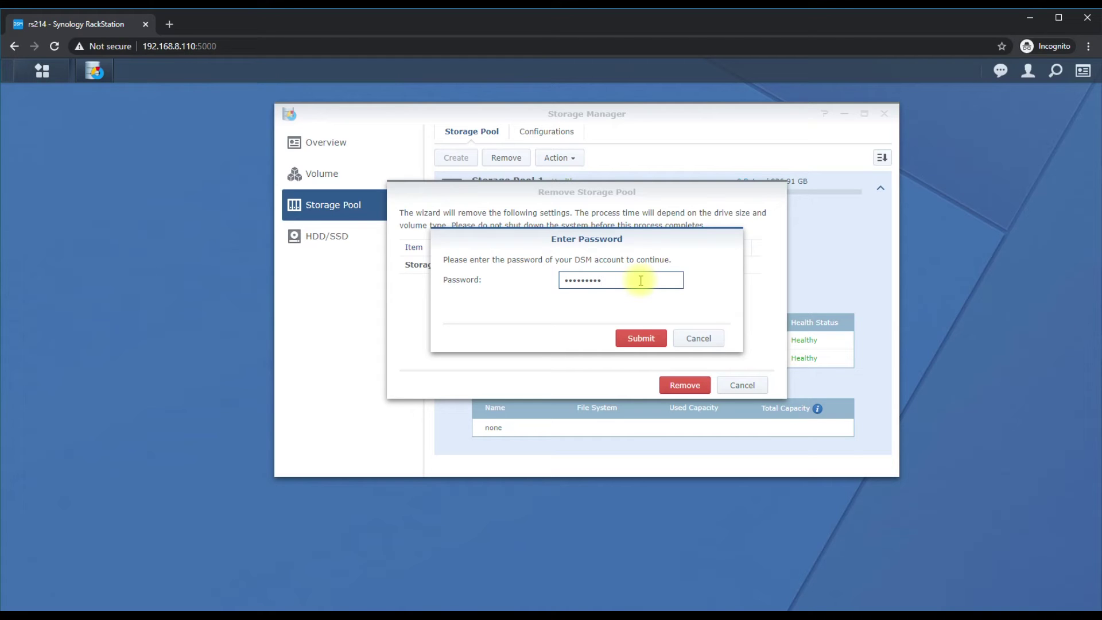
left_click(636, 339)
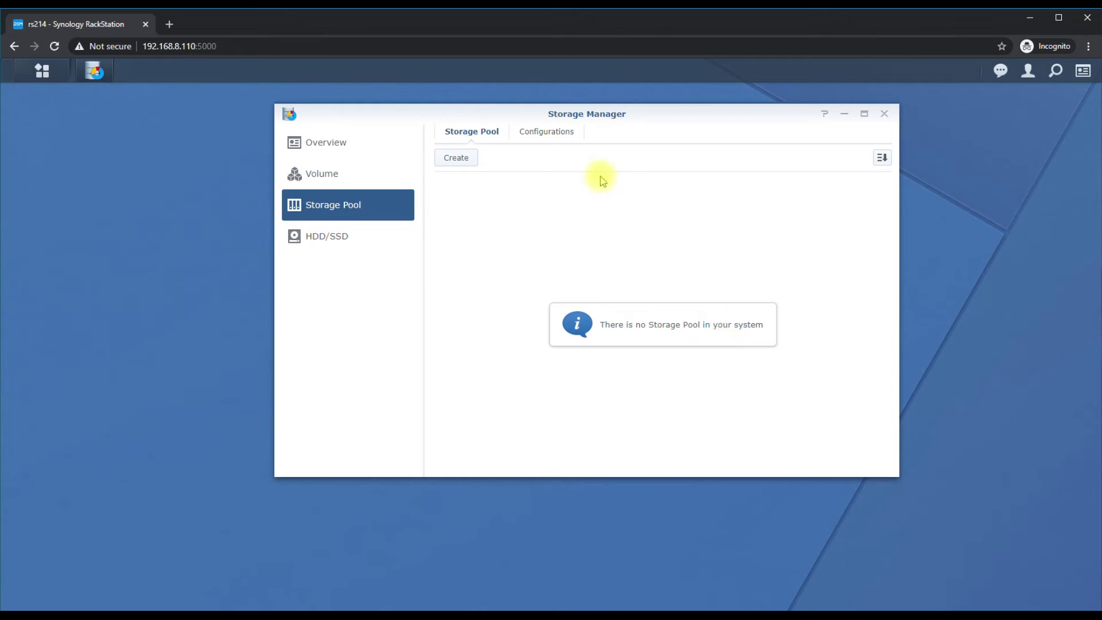
Show the HDD/SSD page listing the installed drives.
left_click(332, 248)
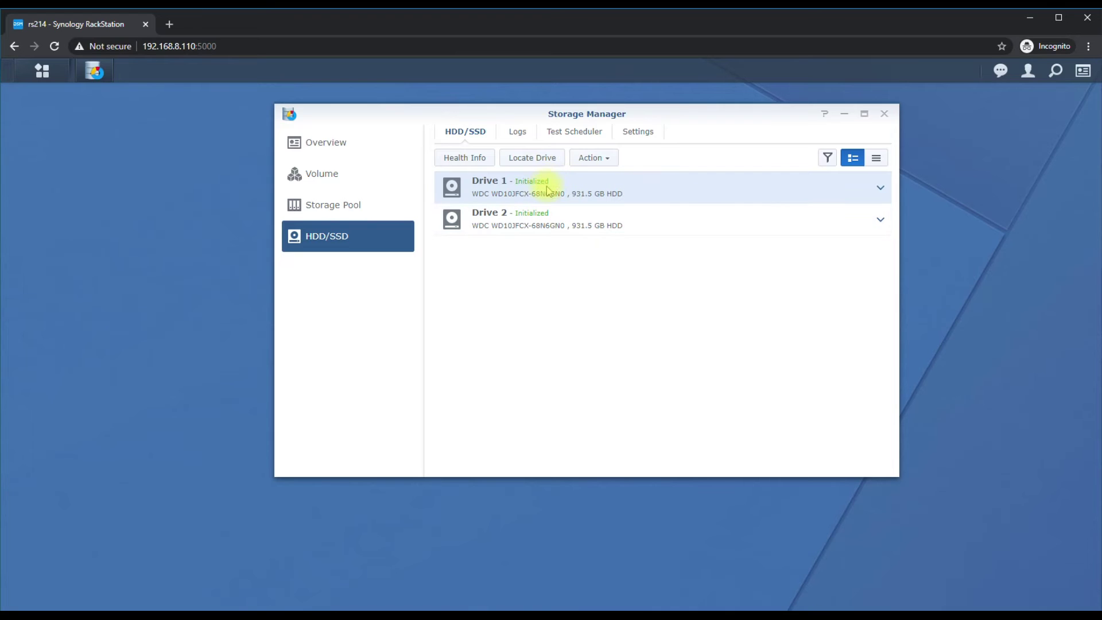
Select Drive 1 on the HDD/SSD page and open its Action dropdown.
left_click(571, 215)
left_click(574, 188)
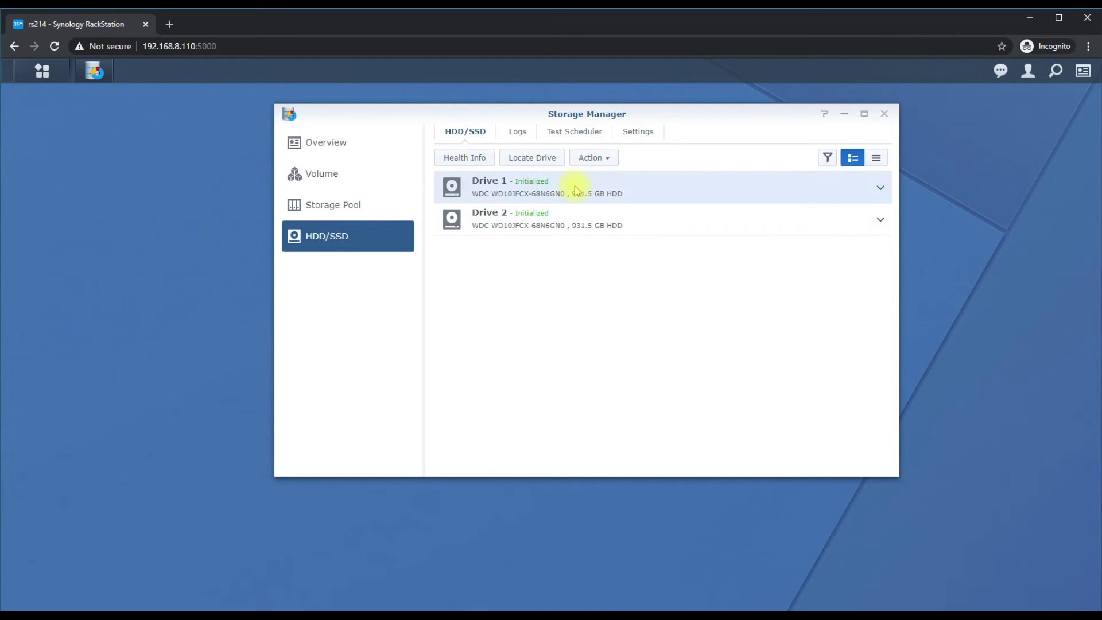
left_click(597, 161)
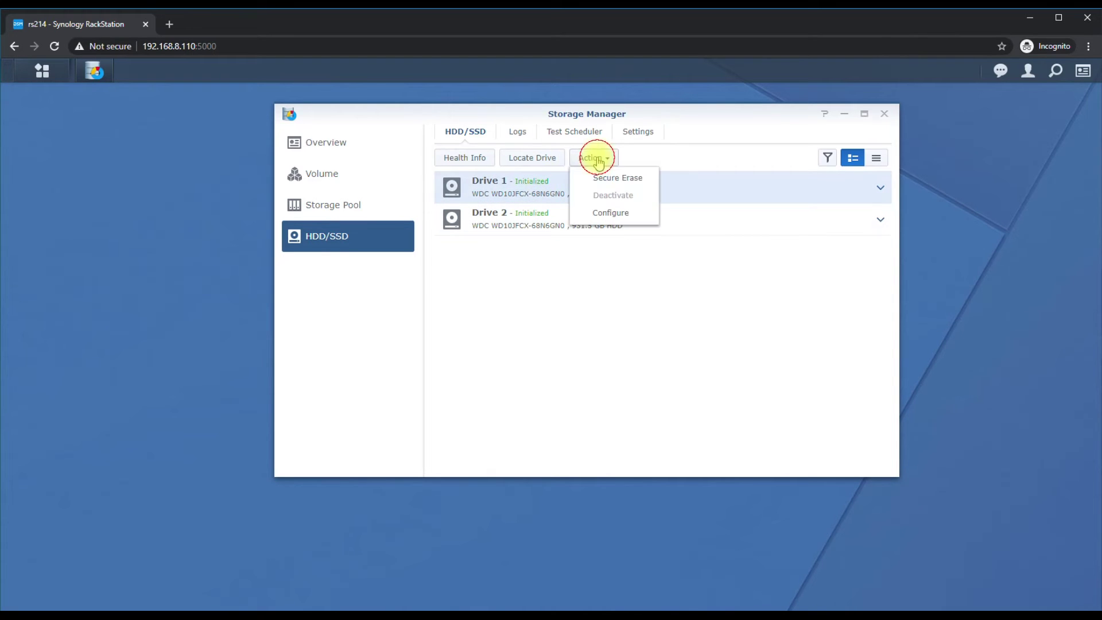
Secure-erase Drive 1, acknowledging data loss and entering the DSM password, then select Drive 2.
left_click(640, 183)
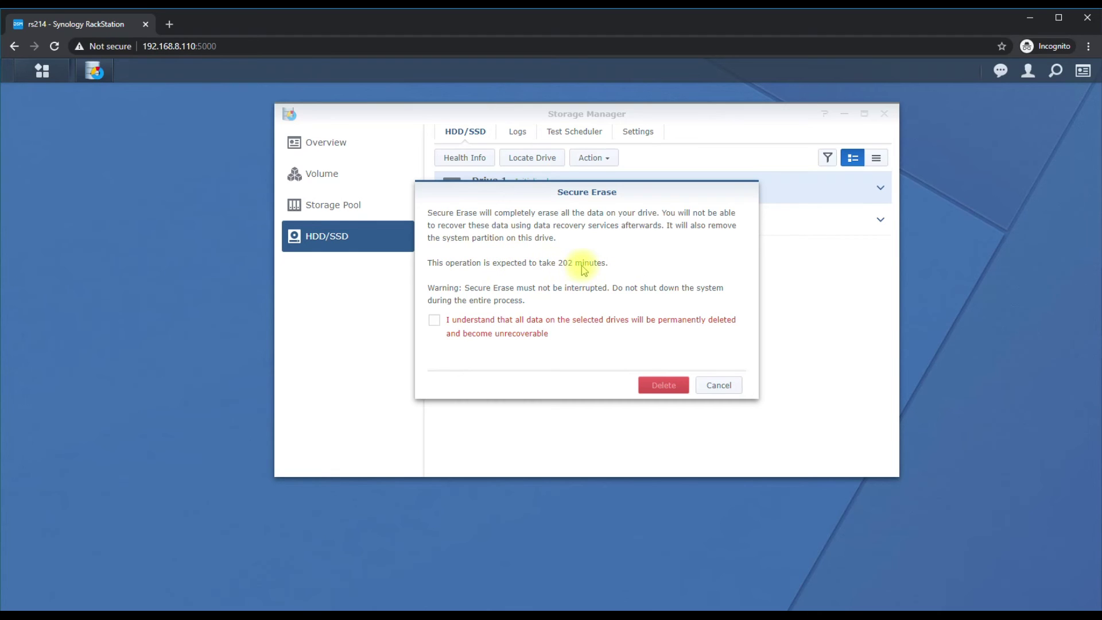
left_click(434, 319)
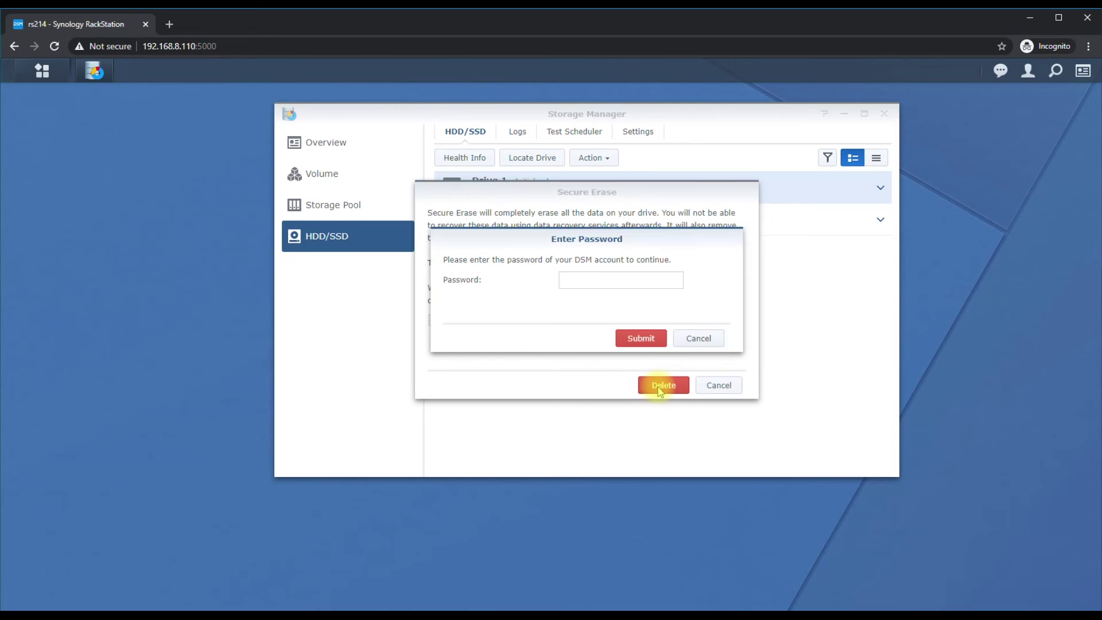
left_click(619, 284)
type("*********")
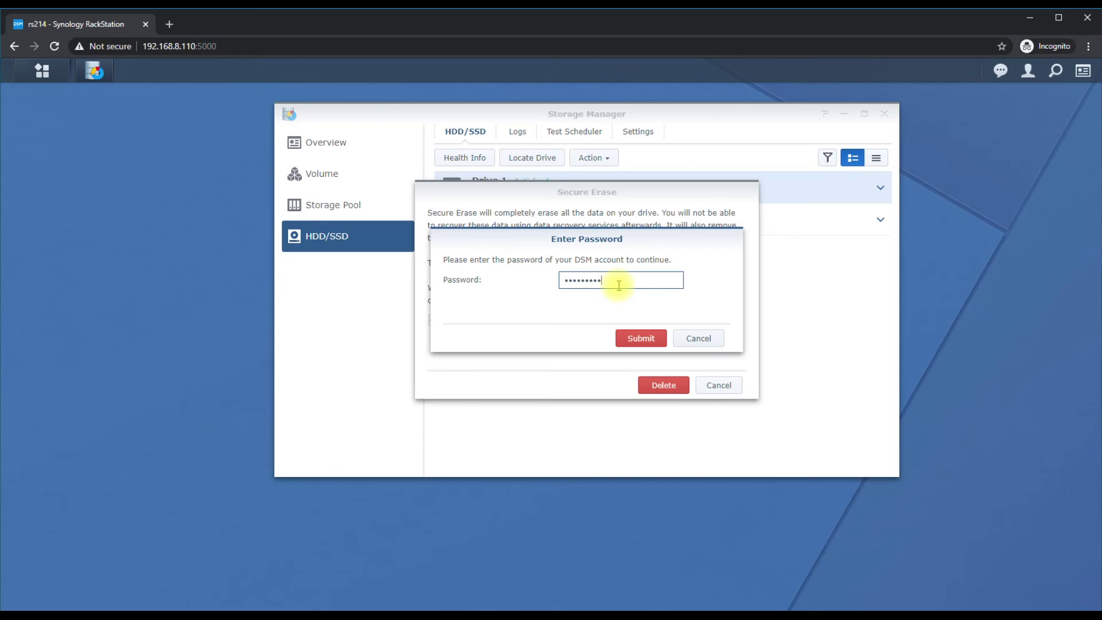
left_click(632, 339)
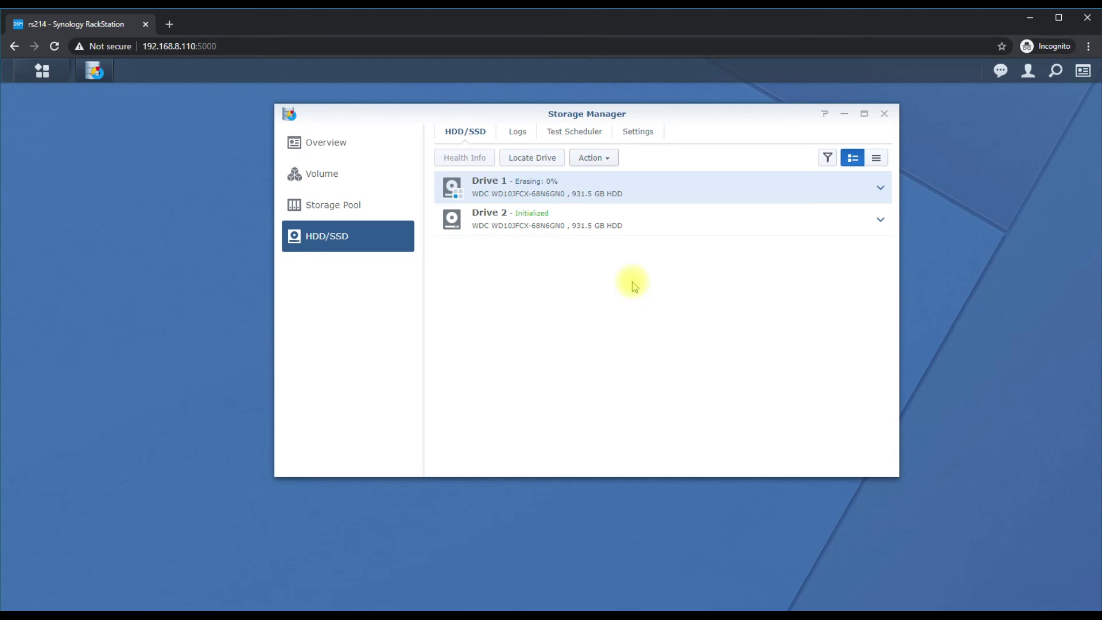
left_click(647, 230)
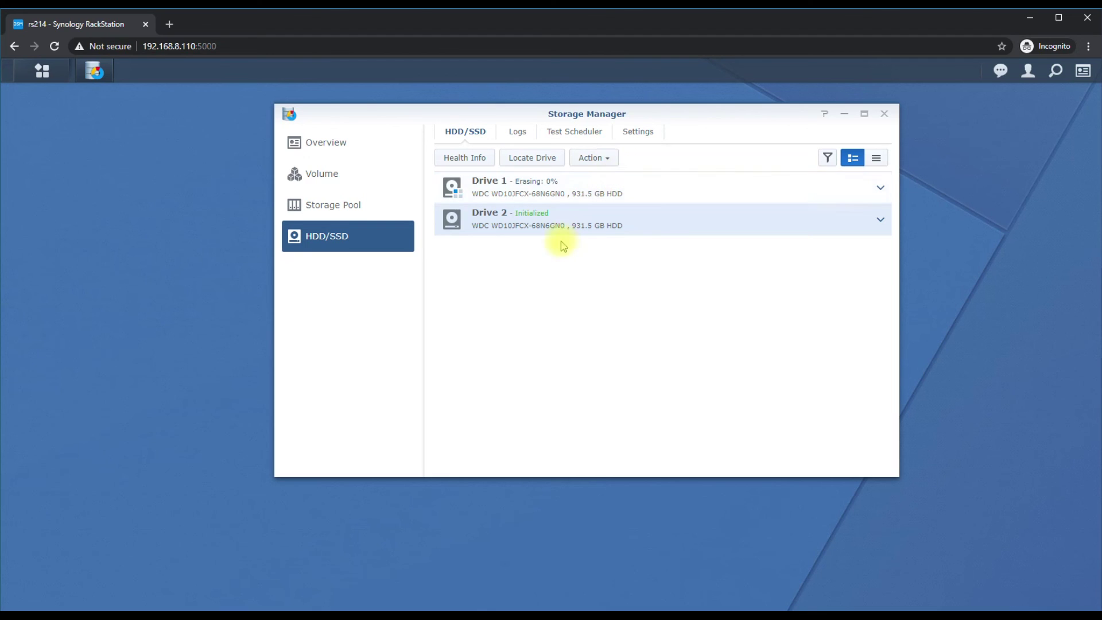
left_click(656, 178)
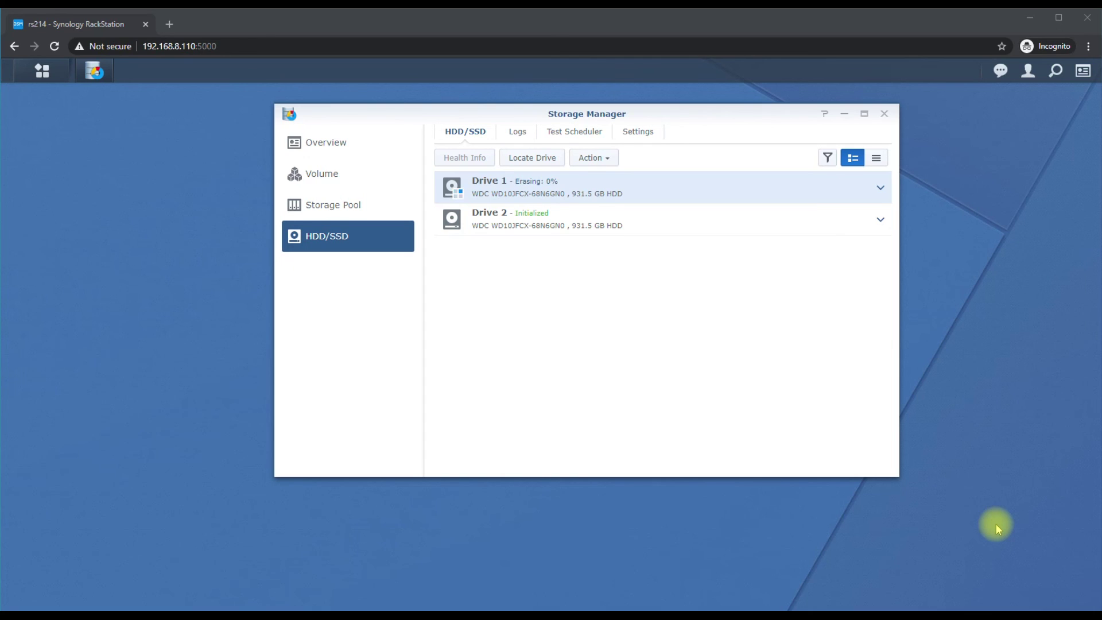
left_click(664, 229)
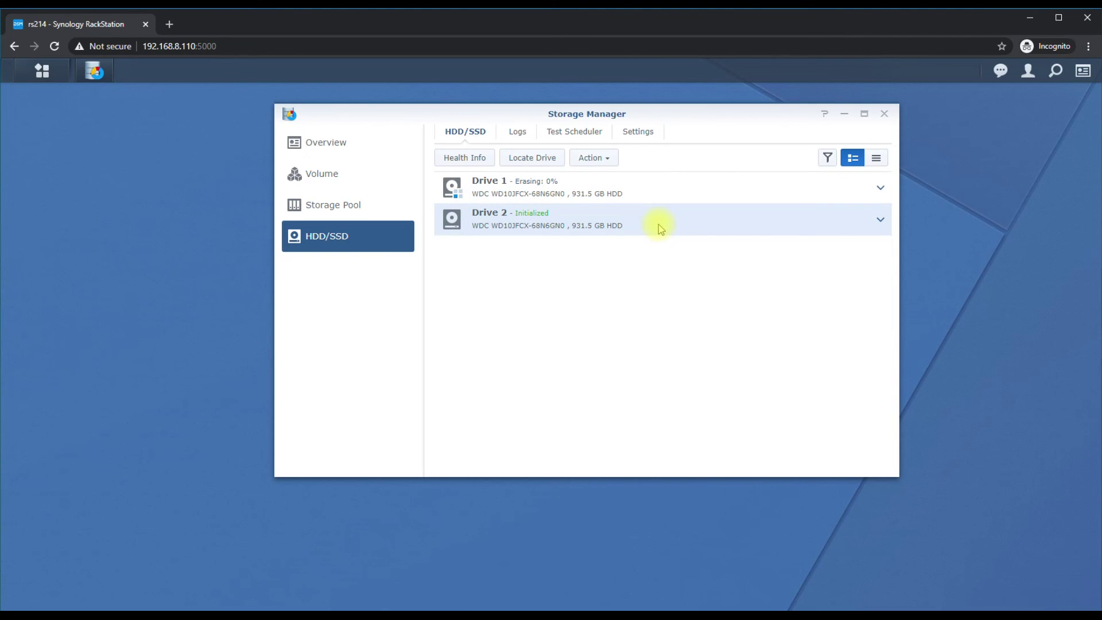
left_click(613, 157)
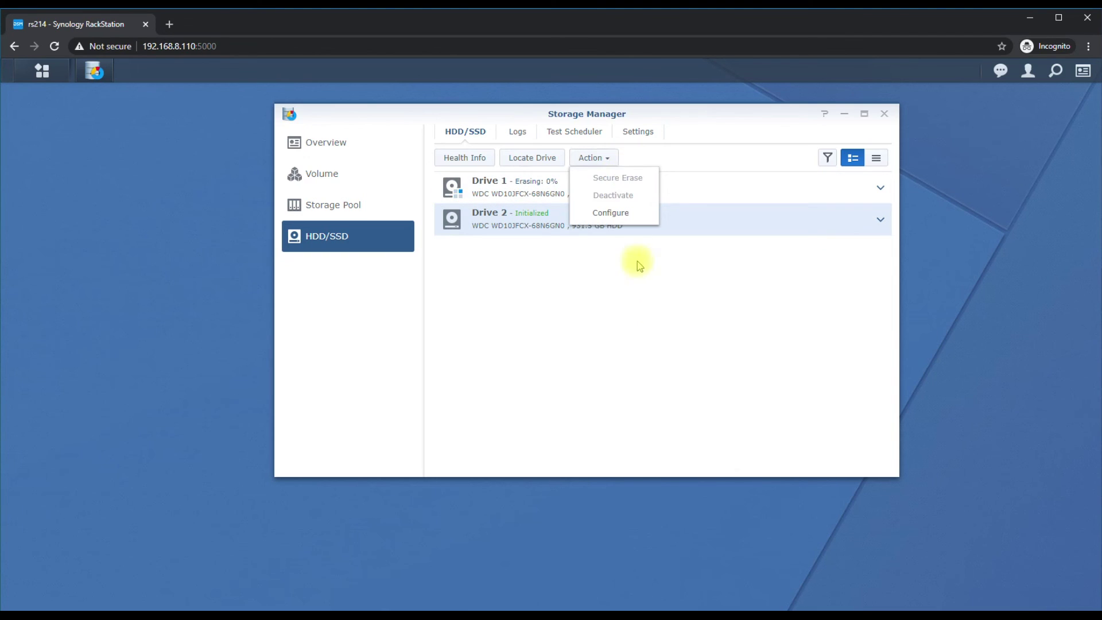
left_click(665, 325)
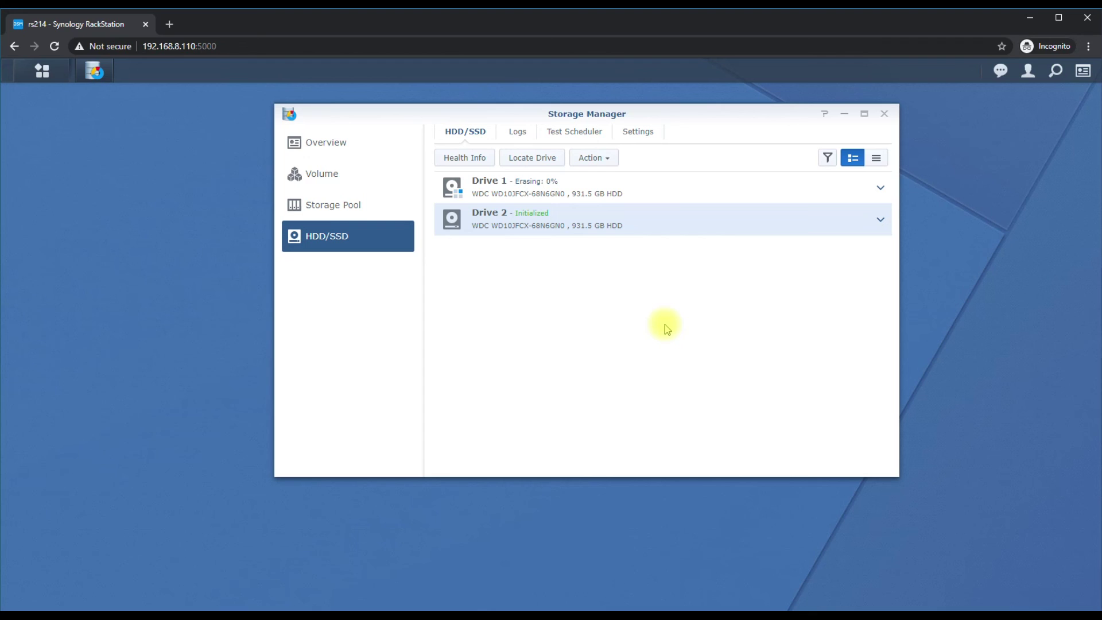